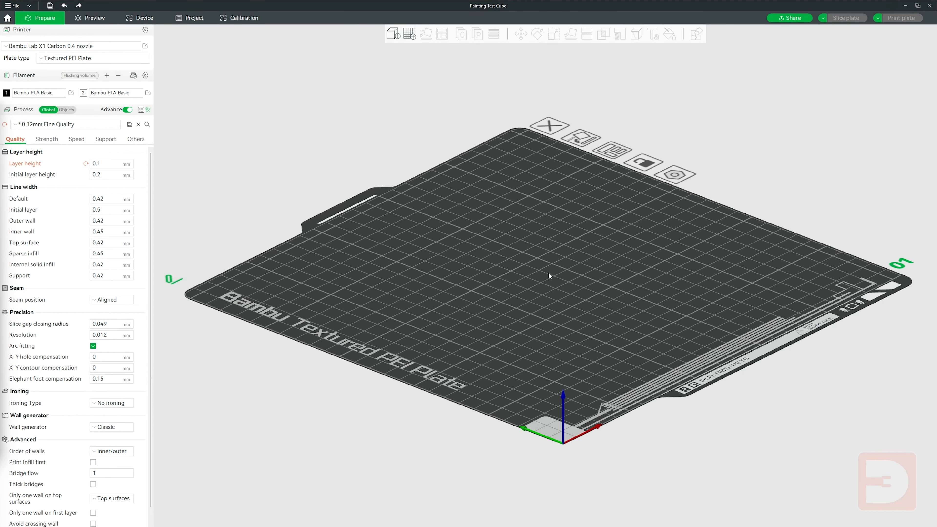
Add a cube primitive to the plate and scale it uniformly to 20 mm.
right_click(533, 264)
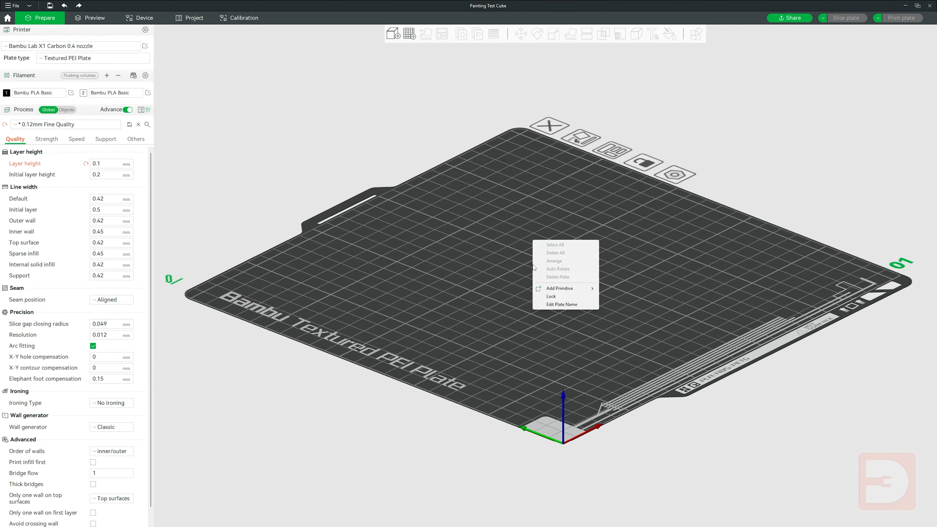
mouse_move(572, 289)
left_click(616, 288)
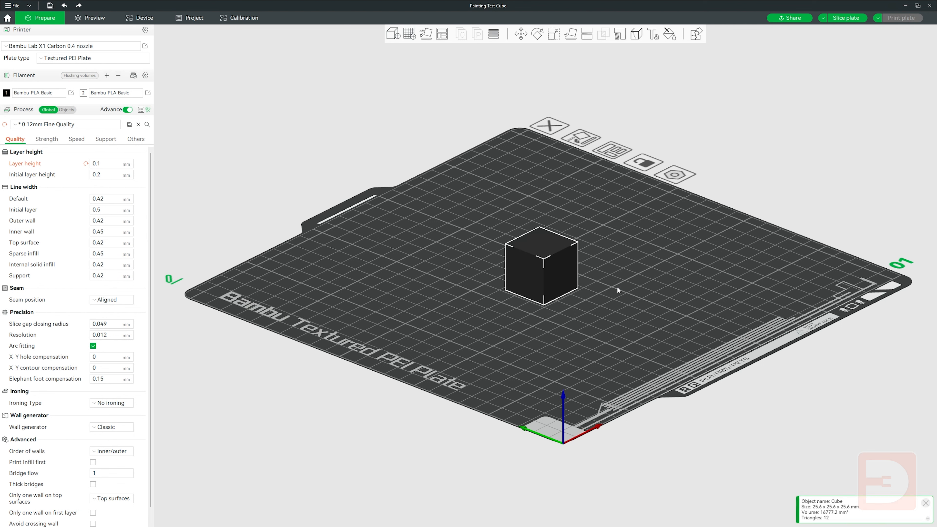
left_click(553, 34)
left_click(580, 70)
type("20")
key("Return")
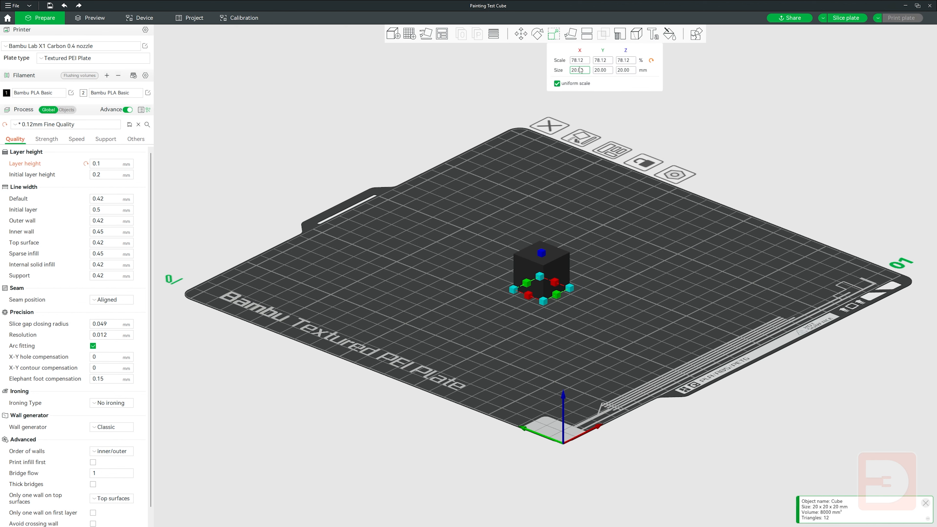
left_click(611, 237)
Color-paint one vertical side face of the cube with filament 2 using the Fill tool.
scroll(594, 297, "up", 6)
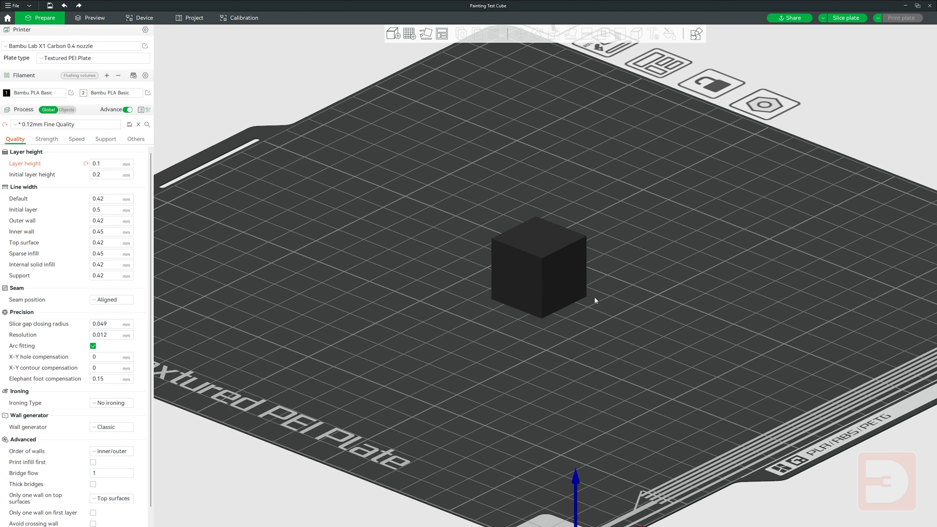
left_click(576, 251)
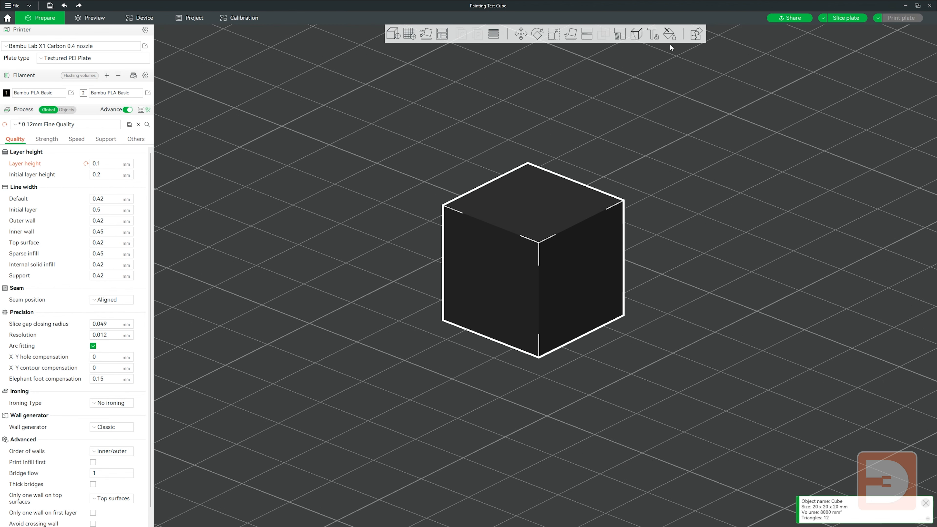
left_click(670, 34)
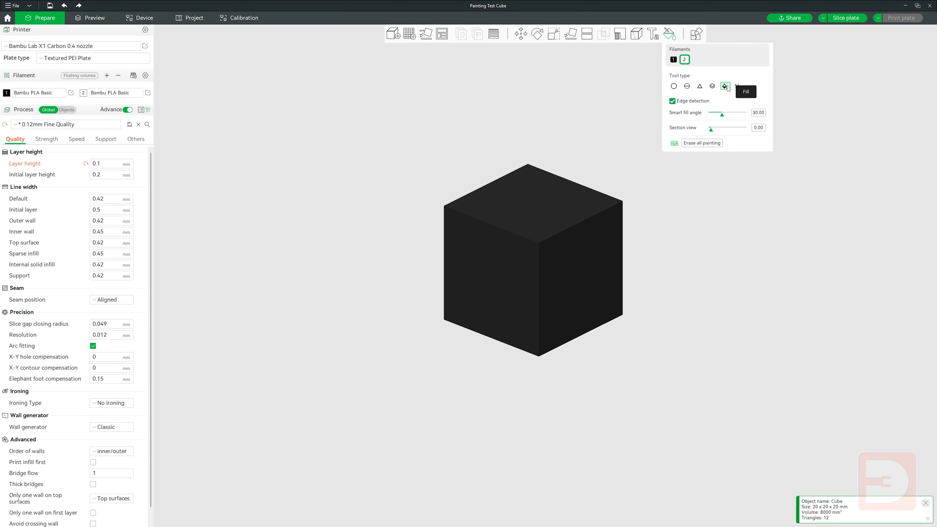
left_click(589, 240)
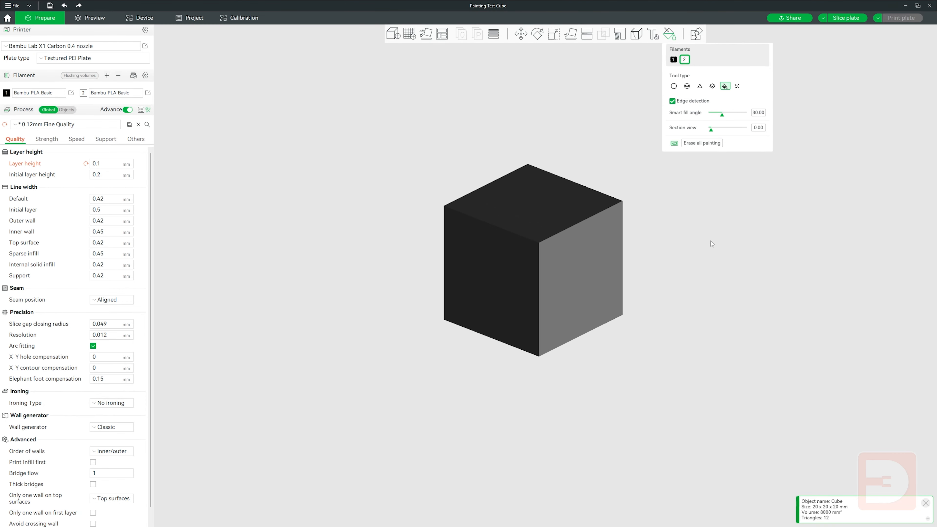
key("Escape")
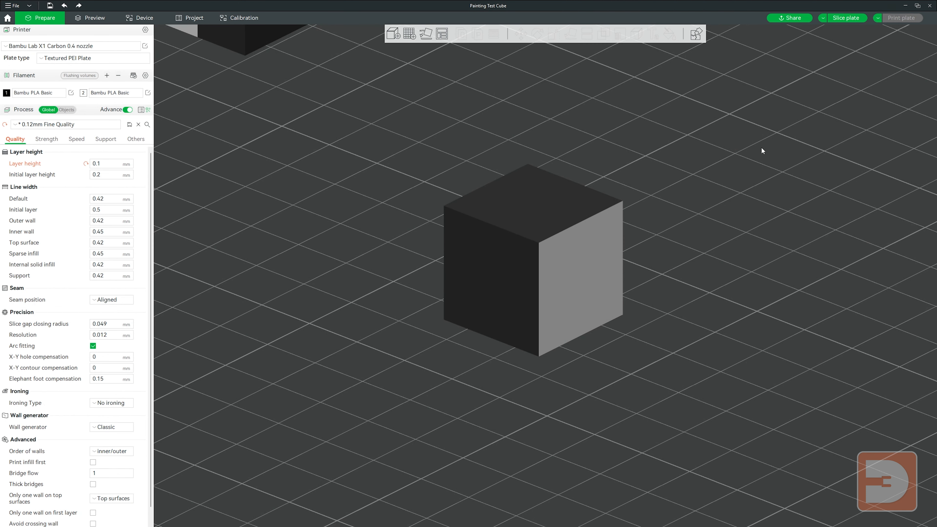
Slice the plate and lower the preview to layer 123 to inspect the filament boundary inside the cube.
left_click(843, 17)
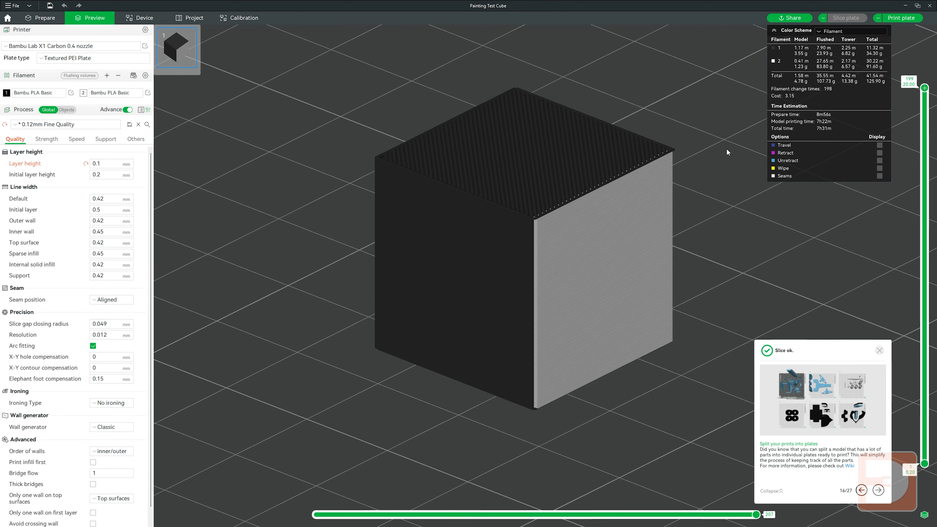
left_click_drag(925, 90, 900, 230)
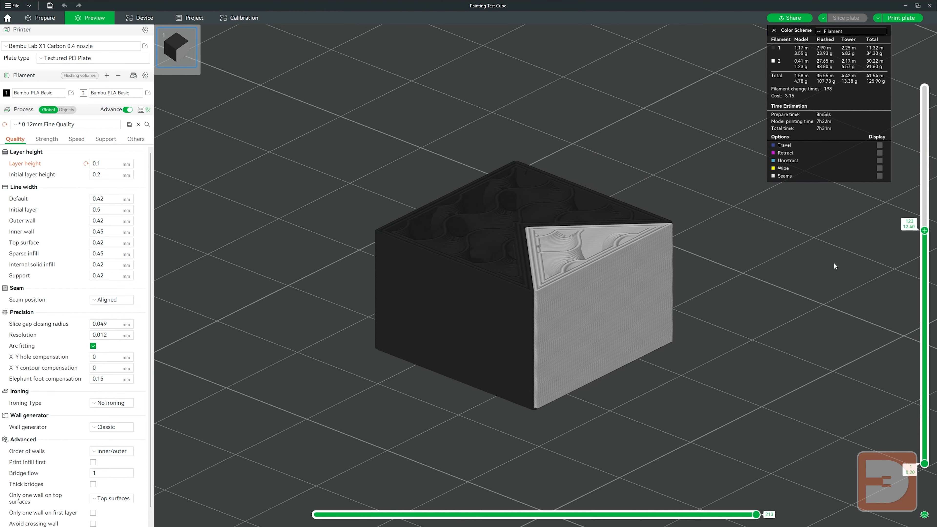
left_click_drag(760, 249, 785, 292)
right_click_drag(785, 292, 749, 291)
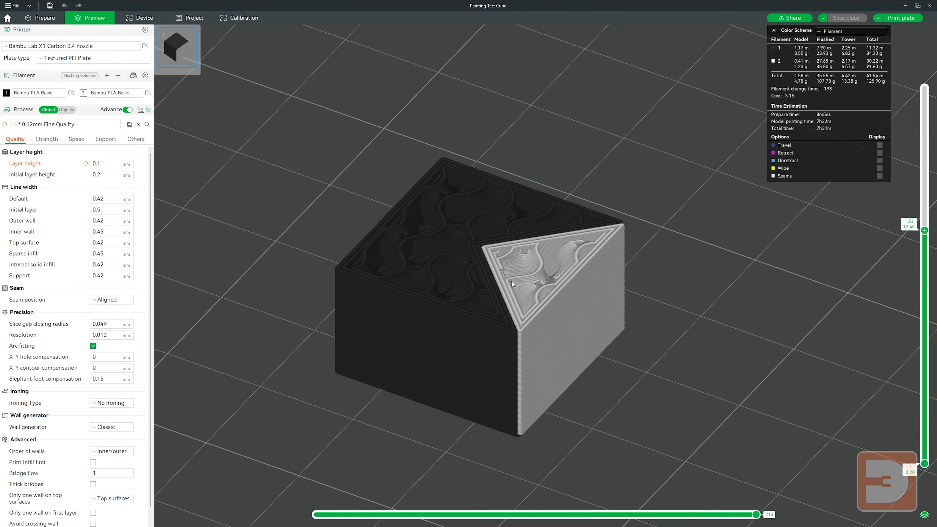
Enable flushing into objects' infill and slice the plate again.
left_click(145, 139)
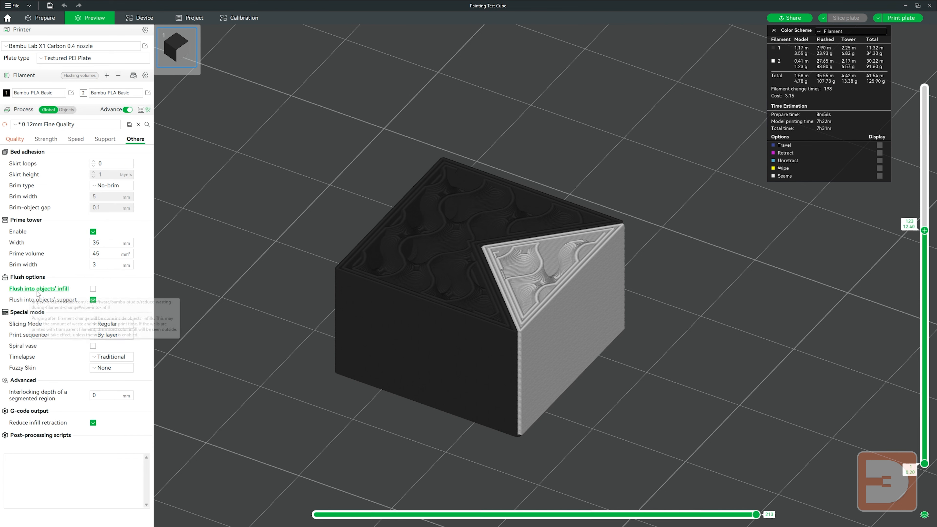
left_click(92, 288)
left_click(851, 18)
Examine the cube's infill colors in the preview from layer 119 up to layer 125, then restore the full layer range.
mouse_move(915, 233)
left_mouse_down()
mouse_move(916, 277)
mouse_move(916, 237)
left_mouse_up()
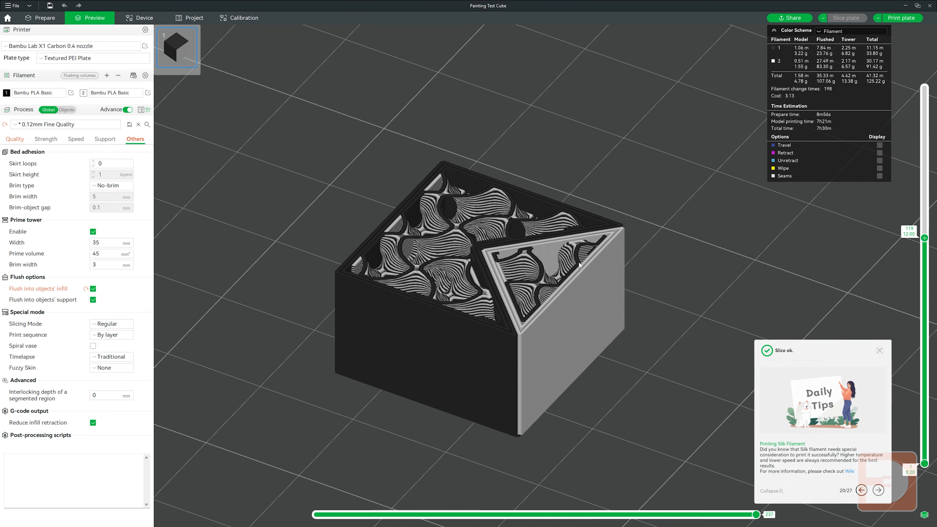
left_click_drag(589, 242, 579, 264)
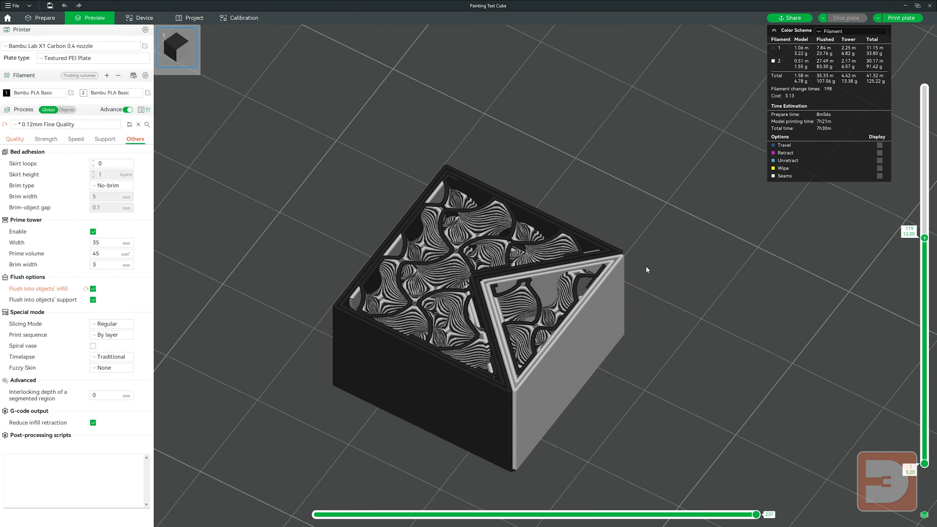
key("Up")
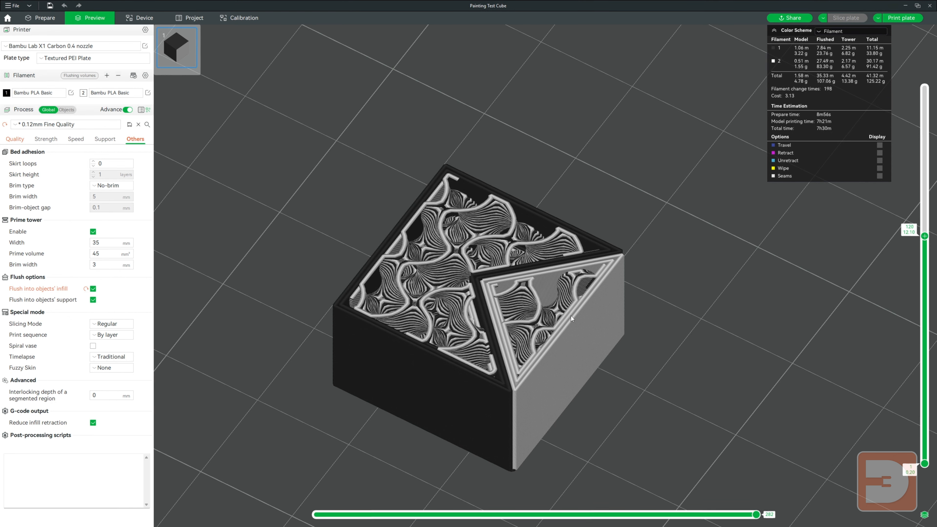
key("Up")
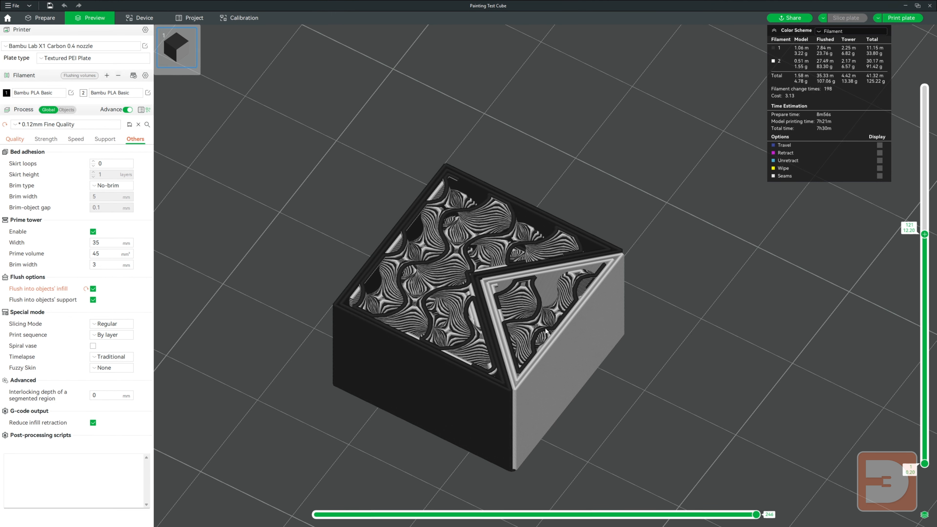
key("Up")
key("Up")
key("Up")
key("Up")
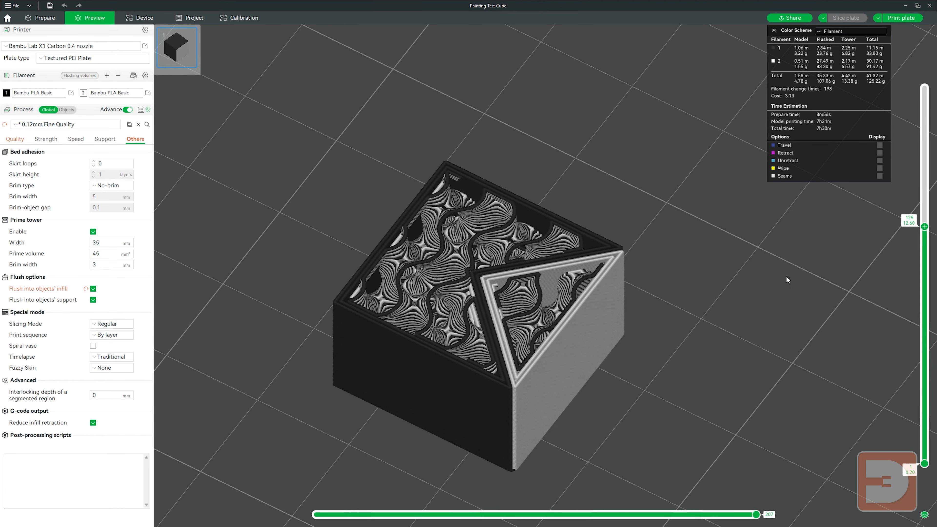
left_click_drag(787, 277, 735, 298)
left_click_drag(924, 228, 925, 88)
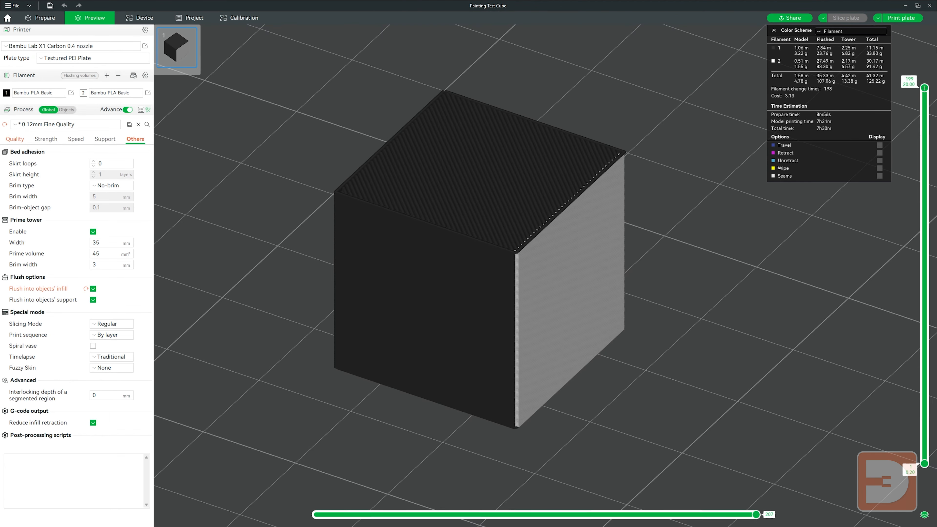
Paint a small round spot of filament 2 on the cube's dark front side face with the circle brush.
left_click(47, 18)
left_click(531, 173)
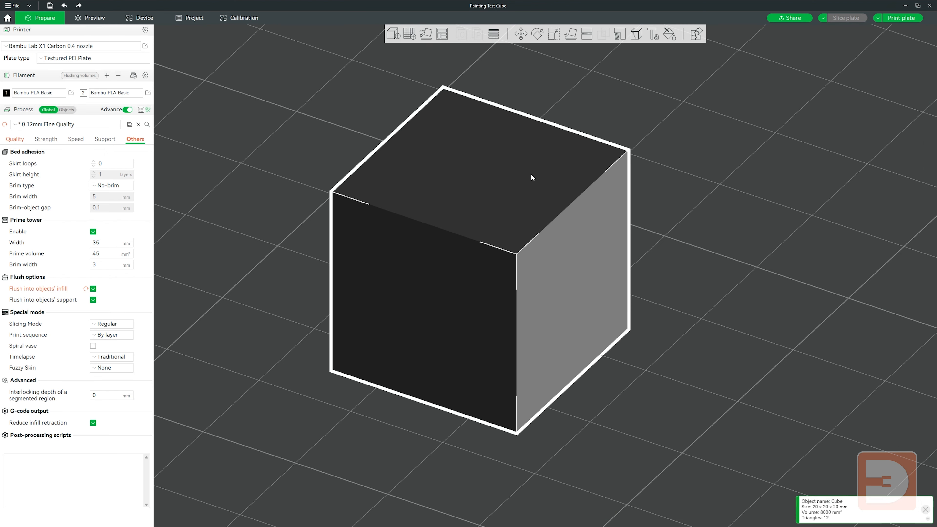
left_click(668, 36)
left_click(684, 59)
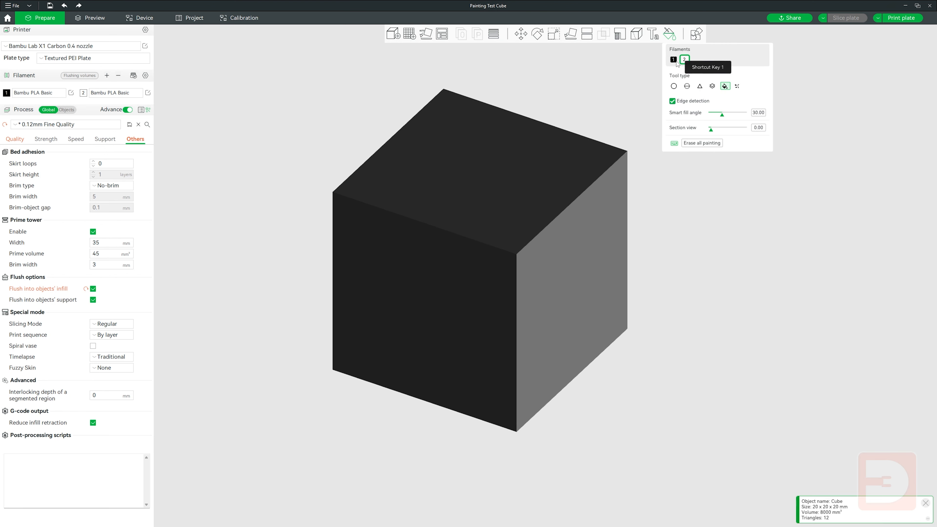
left_click(674, 86)
left_click_drag(369, 272, 372, 258)
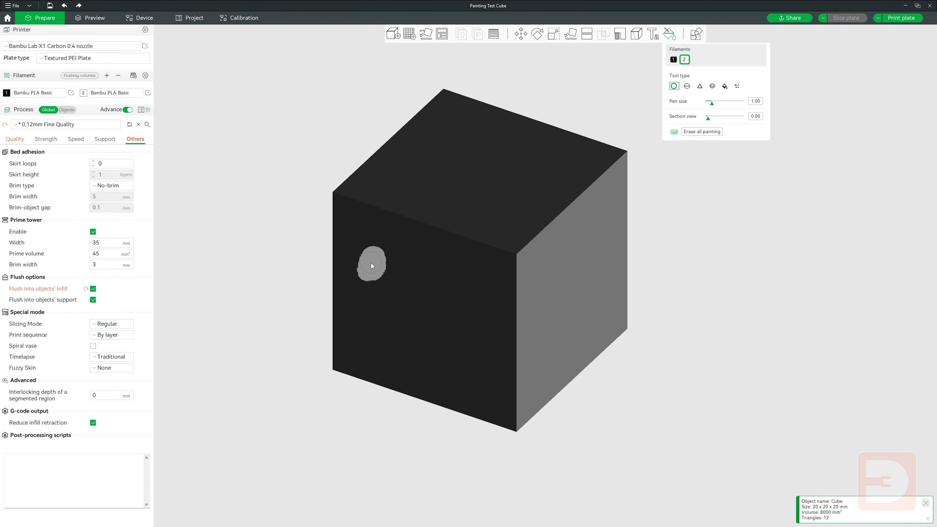
key("Escape")
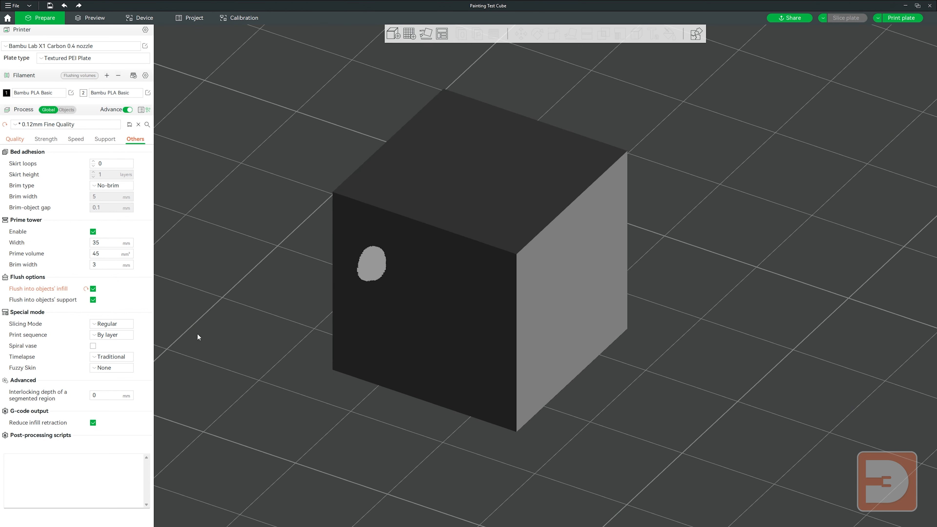
Disable flushing into objects' infill and slice the plate with the painted spot.
left_click(93, 288)
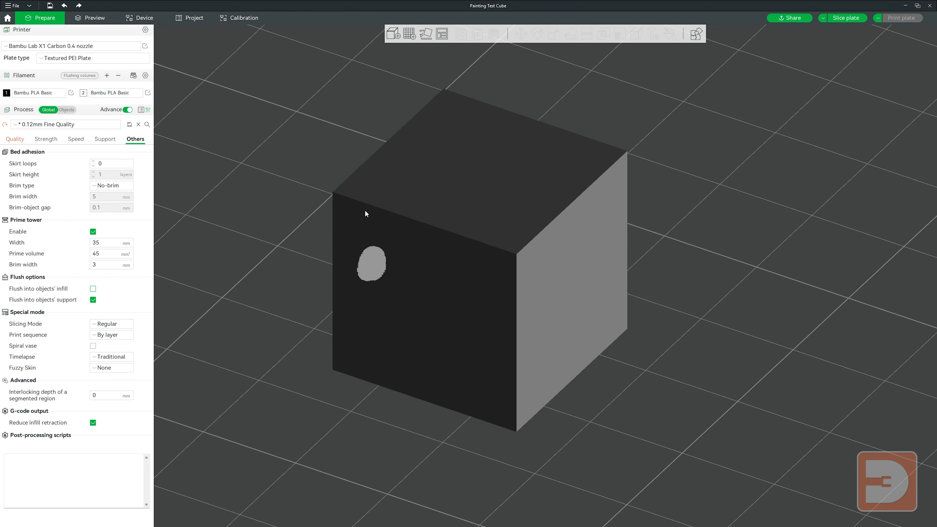
left_click(846, 19)
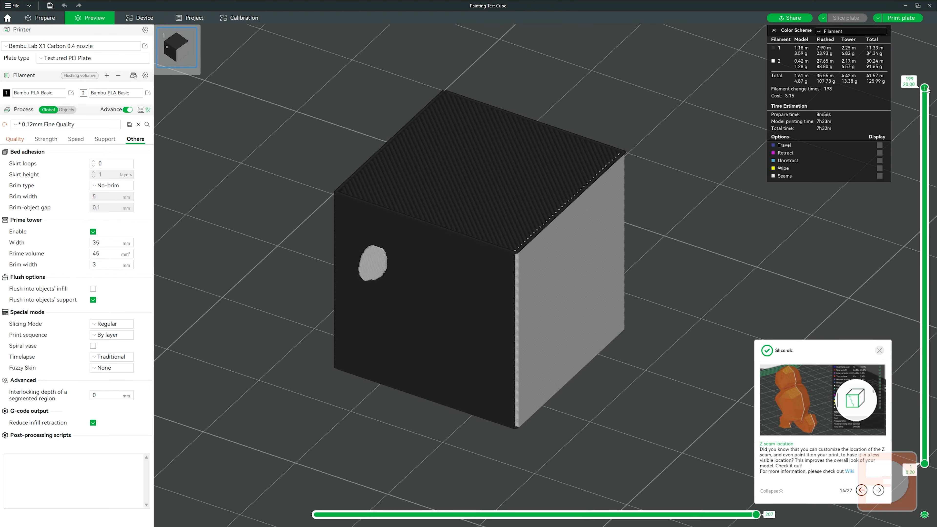
Inspect how deep the painted spot reaches into the cube at preview layer 133, and restore the full layer range.
left_click_drag(925, 89, 914, 215)
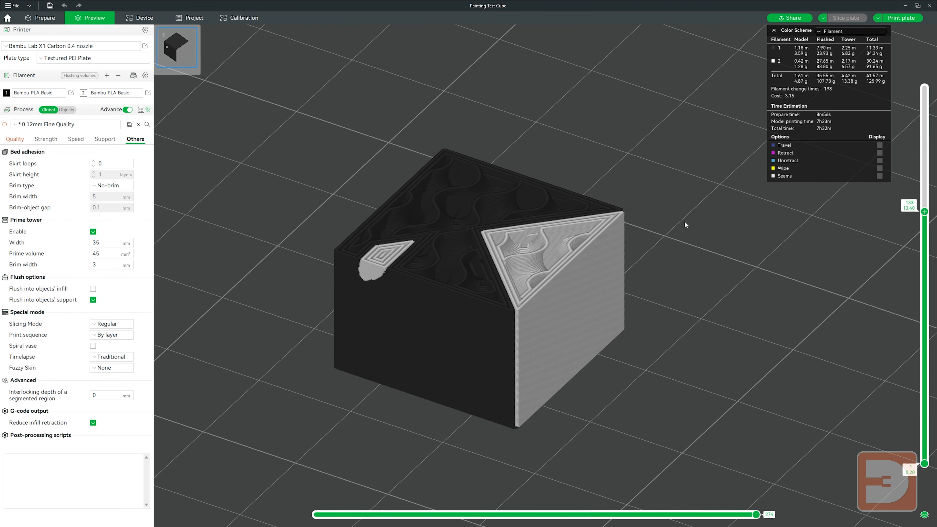
mouse_move(687, 276)
left_mouse_down()
mouse_move(708, 280)
mouse_move(689, 275)
left_mouse_up()
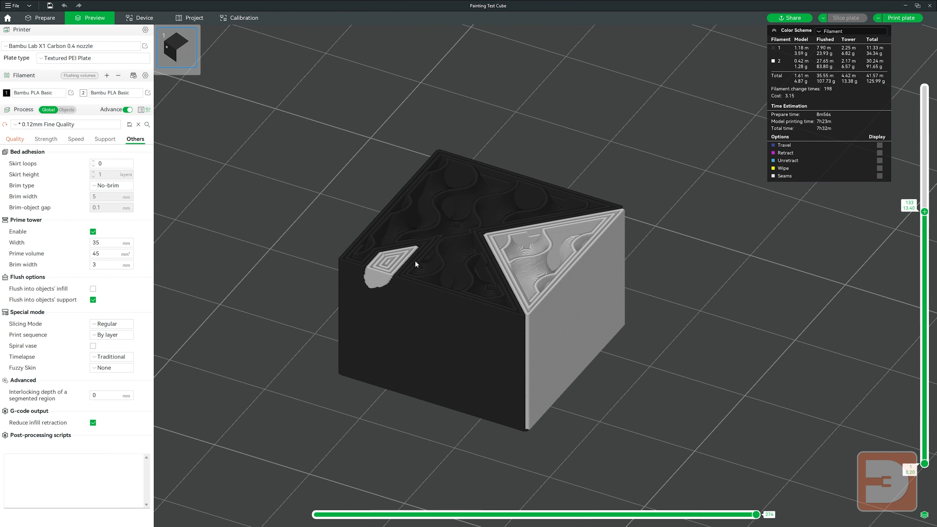
left_click_drag(914, 216, 913, 48)
scroll(650, 149, "down", 7)
left_click_drag(706, 189, 700, 183)
Return to model preparation and erase all color painting from the cube.
left_click(40, 18)
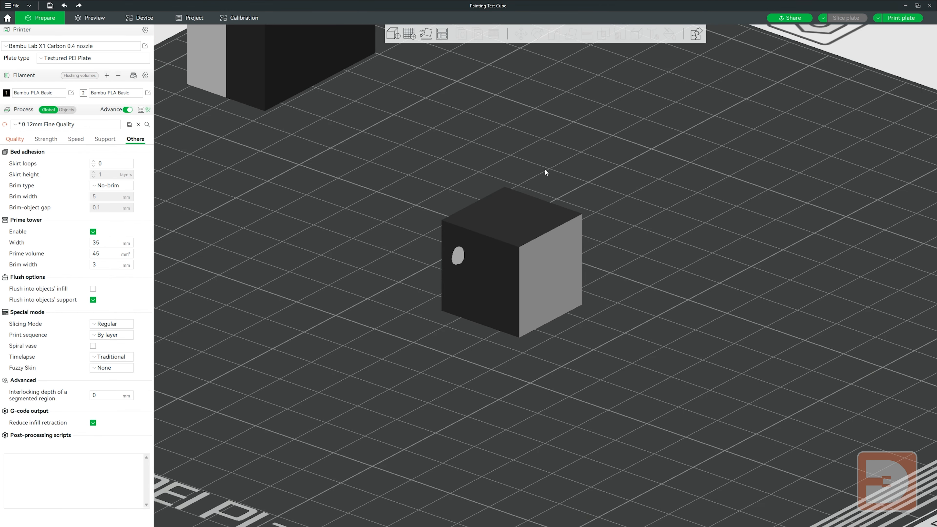
left_click(567, 234)
left_click(679, 36)
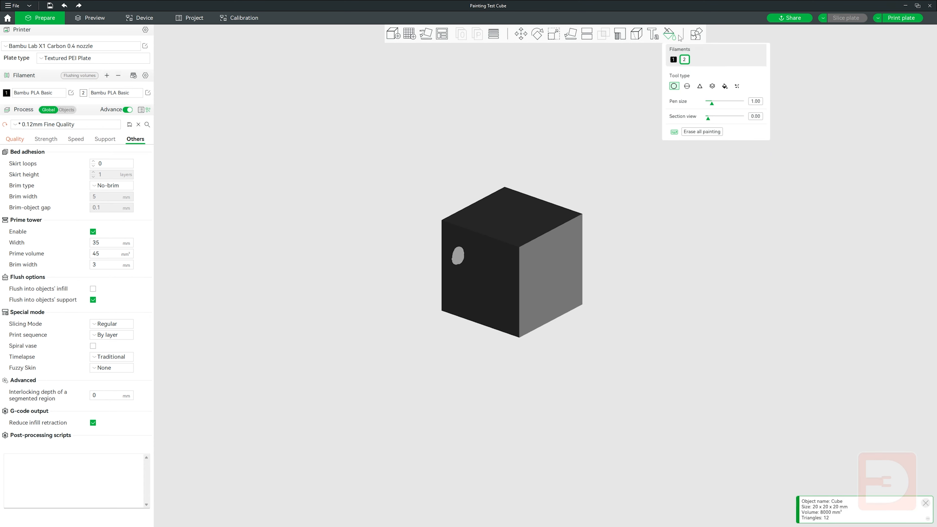
left_click(702, 131)
left_click(524, 127)
Change the whole cube's filament to Filament 2.
right_click(500, 232)
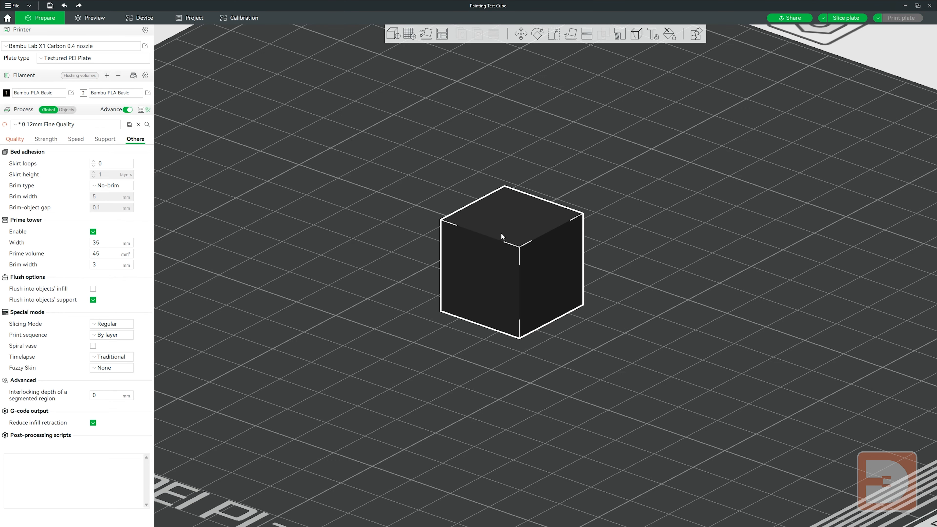
mouse_move(574, 412)
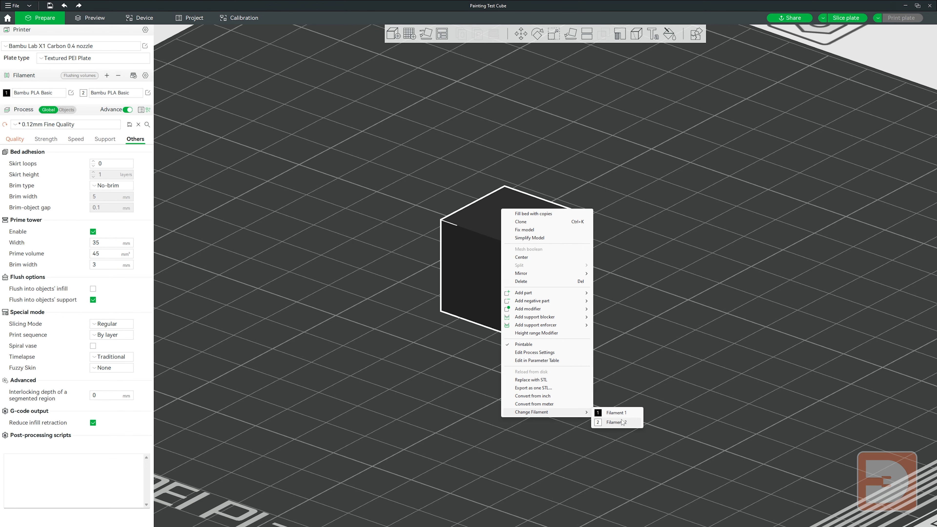
left_click(620, 422)
left_click(661, 338)
left_click_drag(642, 310, 636, 306)
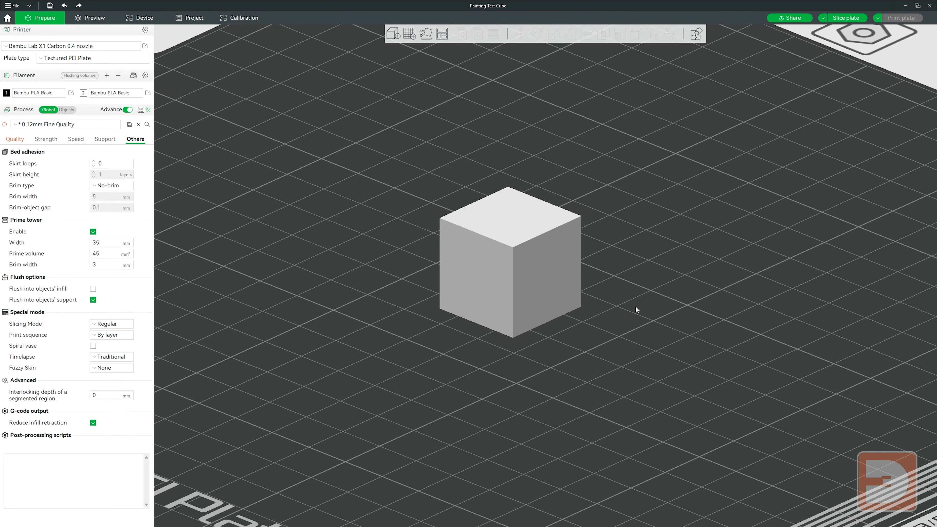
Add a cube modifier to the model and move it so that it encloses the 20 mm cube.
right_click(542, 263)
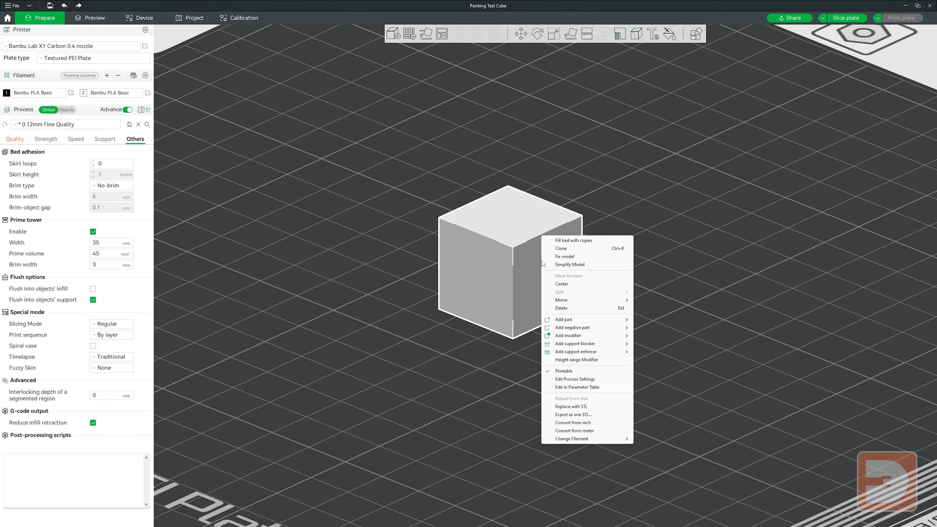
mouse_move(584, 336)
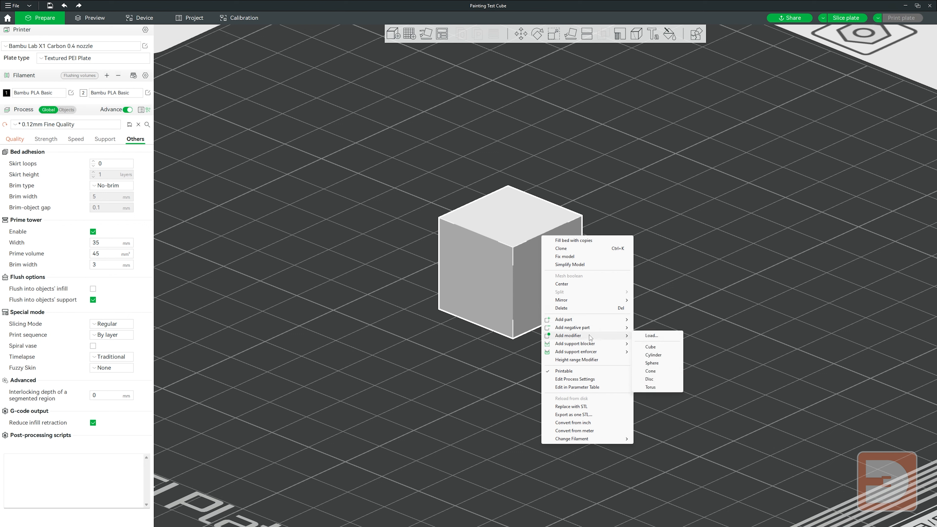
left_click(649, 346)
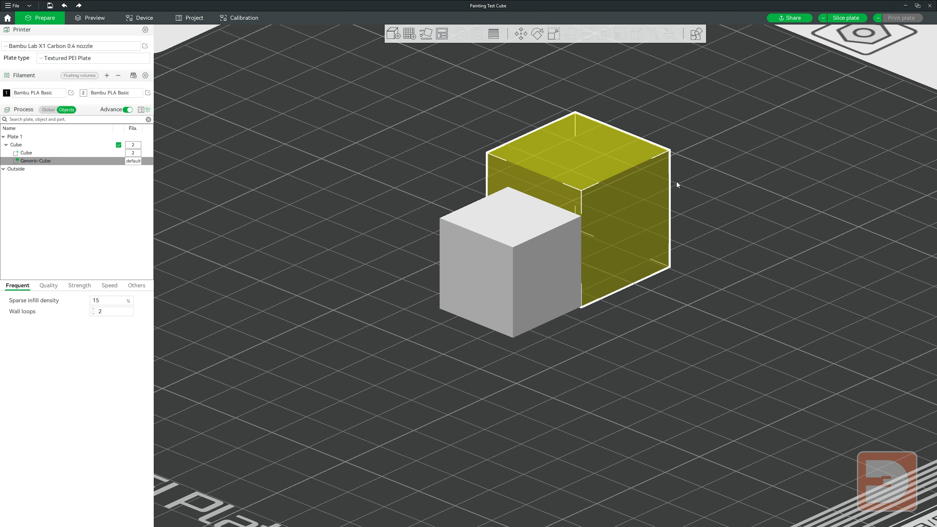
left_click_drag(660, 176, 590, 216)
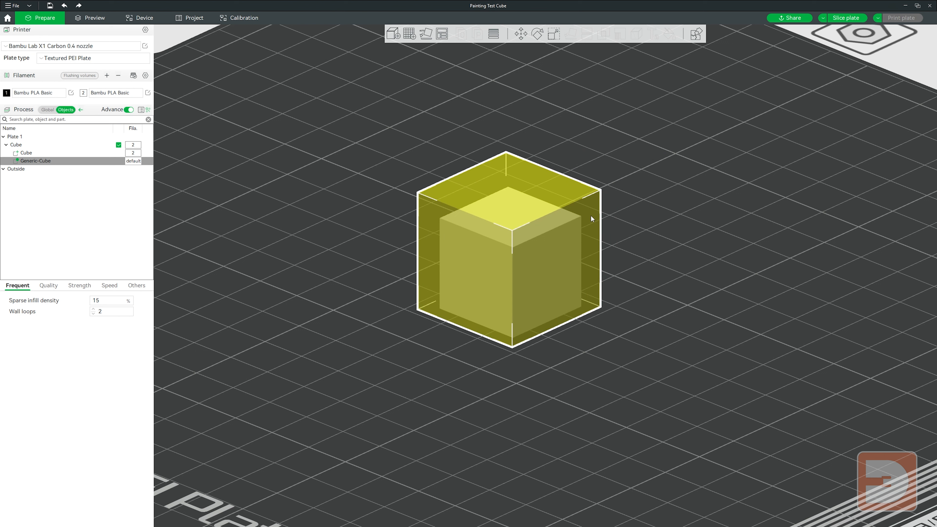
Scale the cube modifier uniformly down to about 6 mm, and stretch it along Y to about 71 mm so that it passes through the cube.
left_click(550, 37)
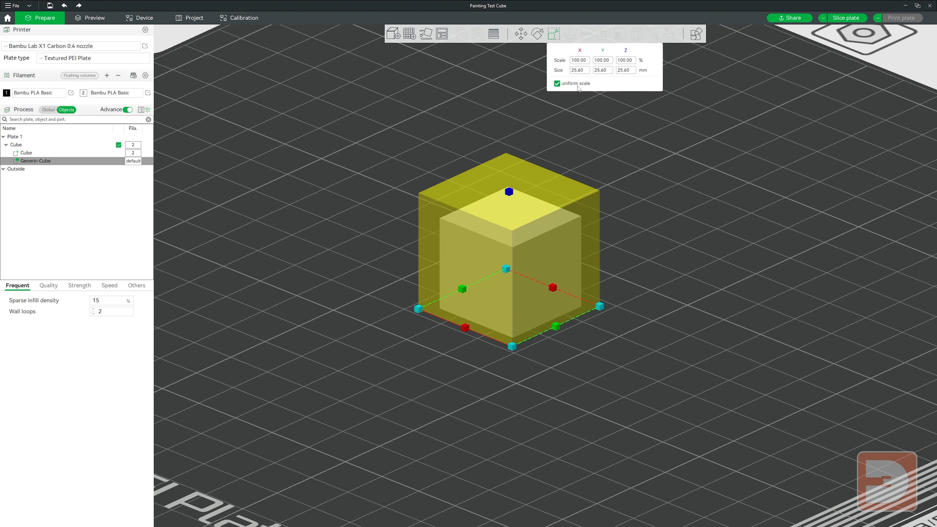
left_click_drag(512, 346, 515, 318)
left_click(558, 84)
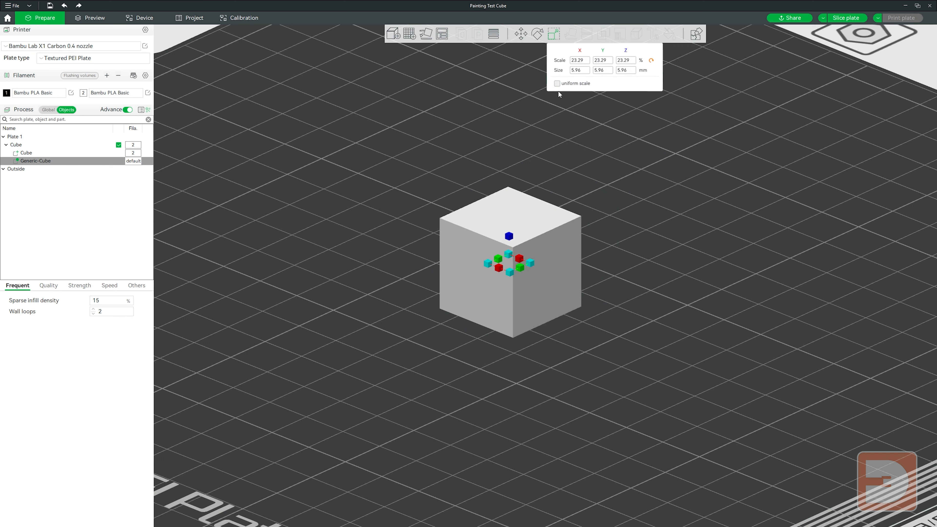
left_click_drag(527, 268, 641, 320)
left_click(739, 283)
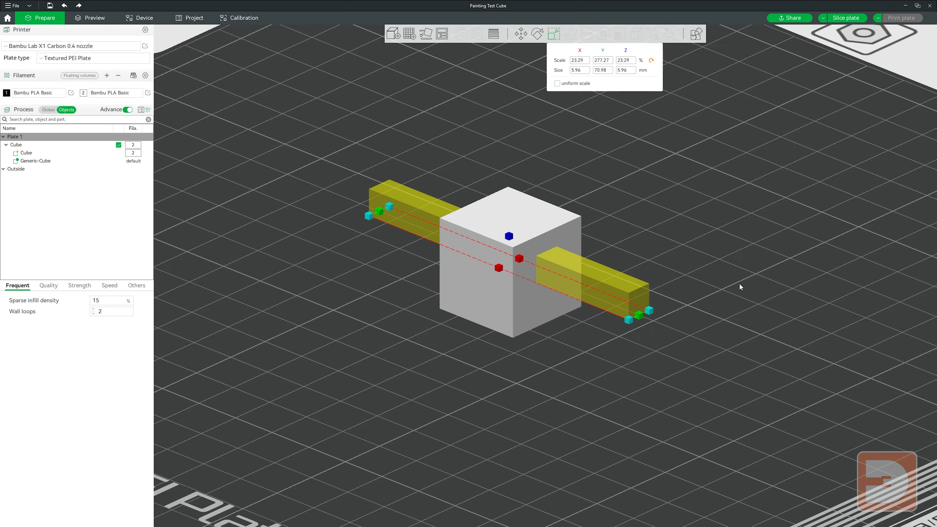
Change the stretched modifier's filament to Filament 1.
left_click_drag(469, 356, 438, 343)
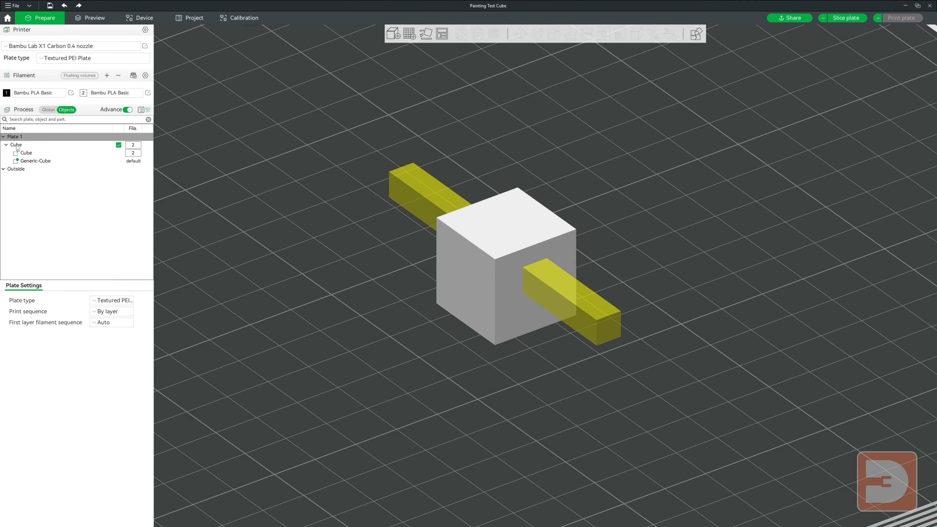
left_click(23, 161)
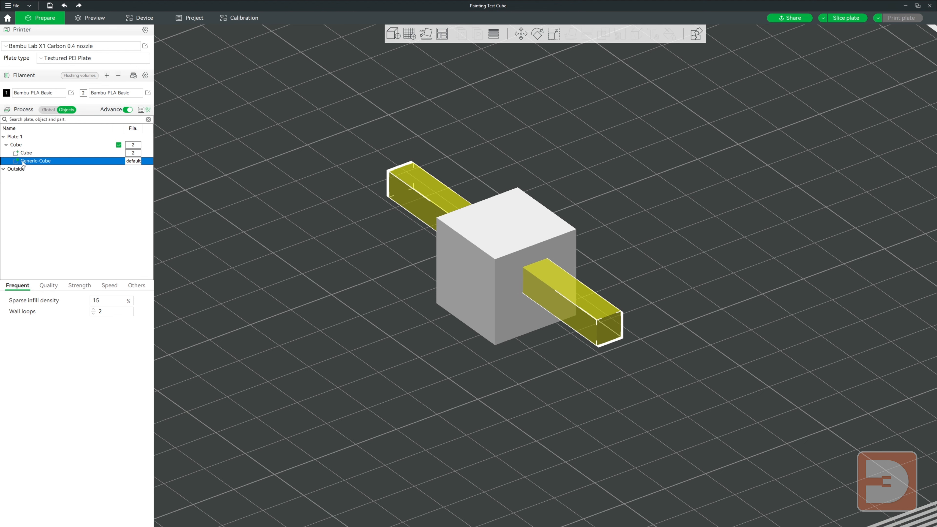
right_click(23, 164)
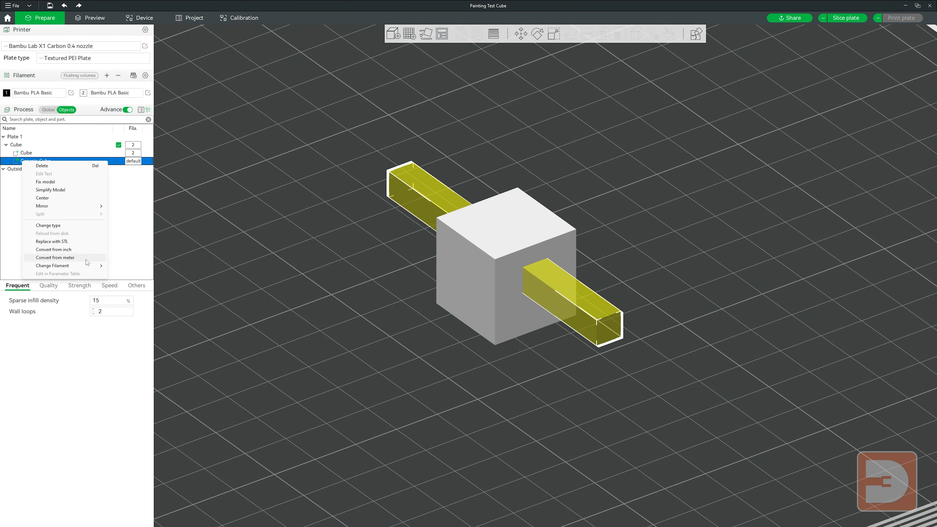
mouse_move(88, 267)
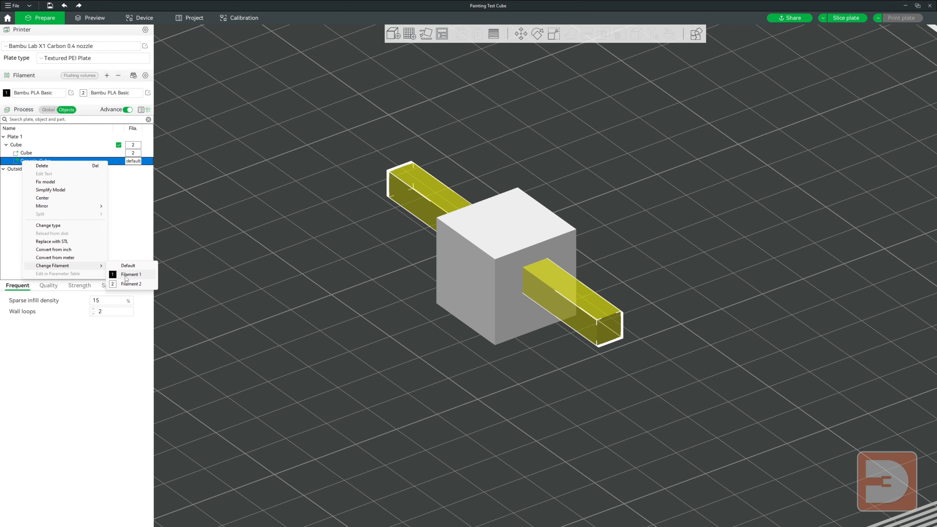
left_click(126, 274)
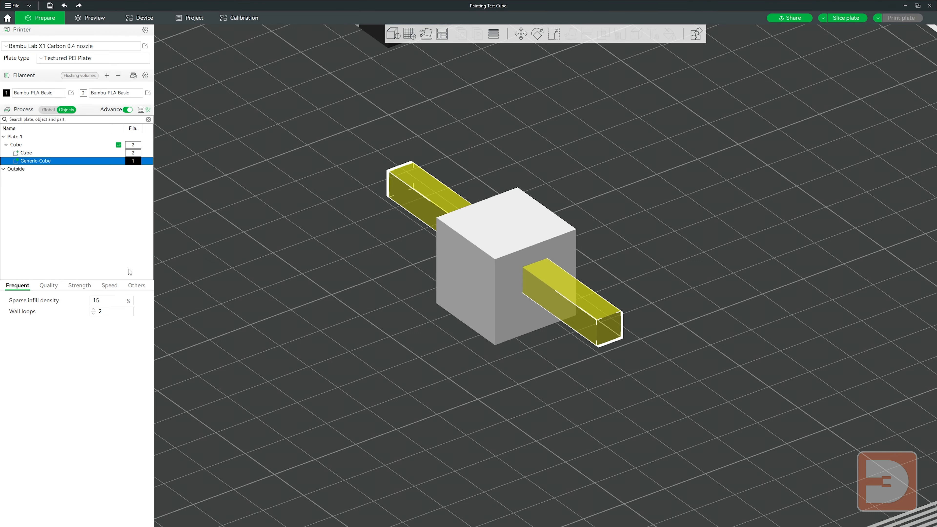
left_click(216, 244)
Slice the plate and inspect how the modifier's color runs through the cube down to preview layer 146.
left_click_drag(295, 241, 309, 262)
scroll(309, 263, "up", 3)
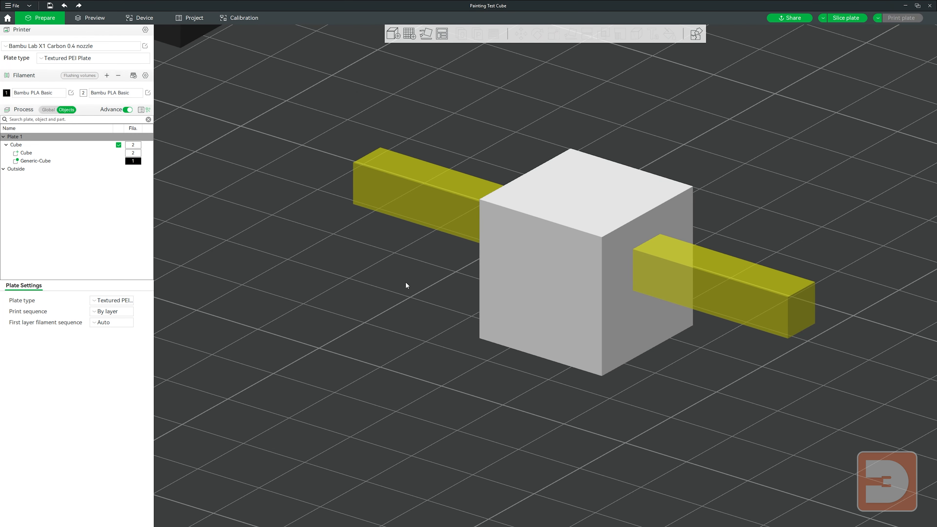
left_click(845, 20)
left_click_drag(661, 115, 553, 117)
left_click_drag(925, 90, 850, 71)
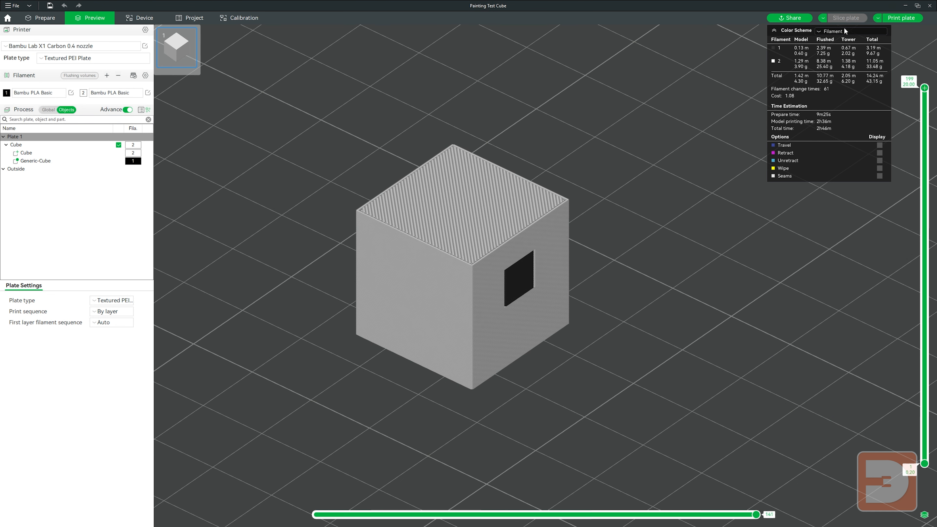
left_click_drag(926, 86, 914, 126)
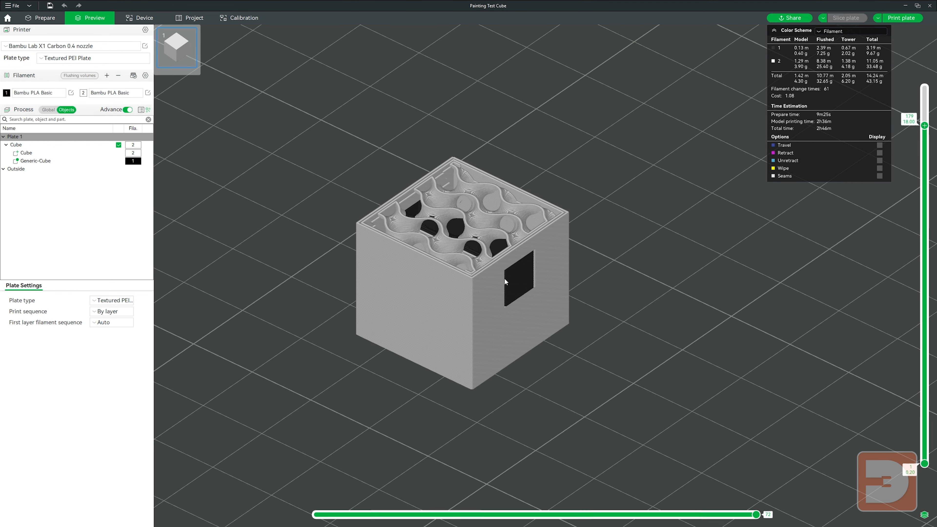
left_click_drag(925, 125, 910, 189)
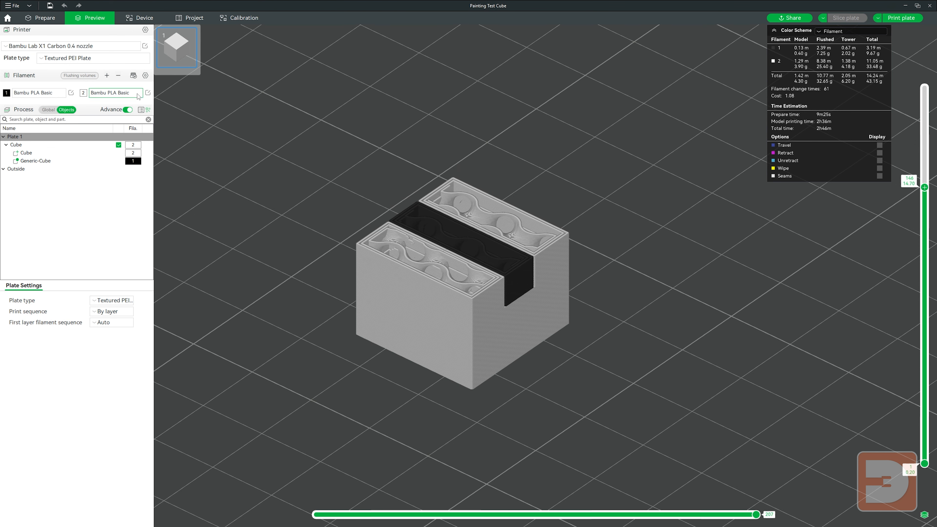
Test a segmented region interlocking depth of 2 mm on the resliced plate, and restore the depth to 0 mm.
left_click(47, 111)
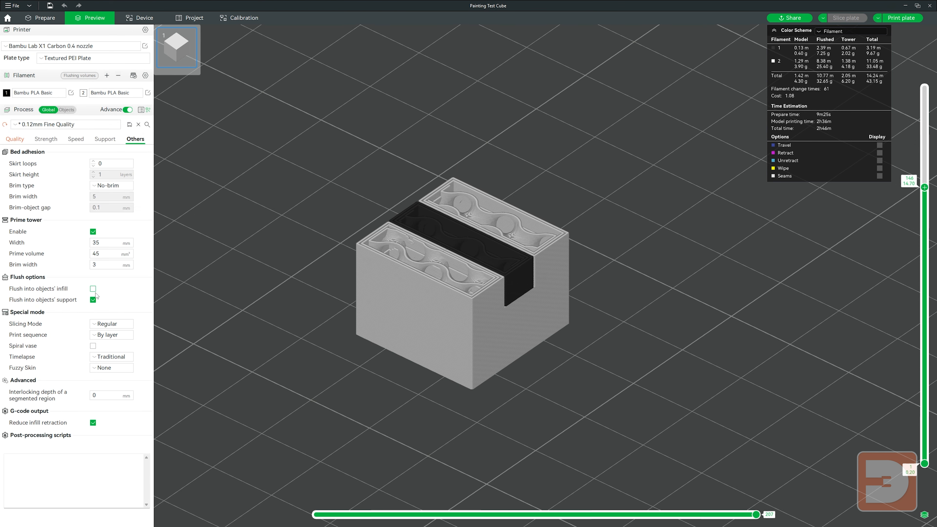
left_click(98, 397)
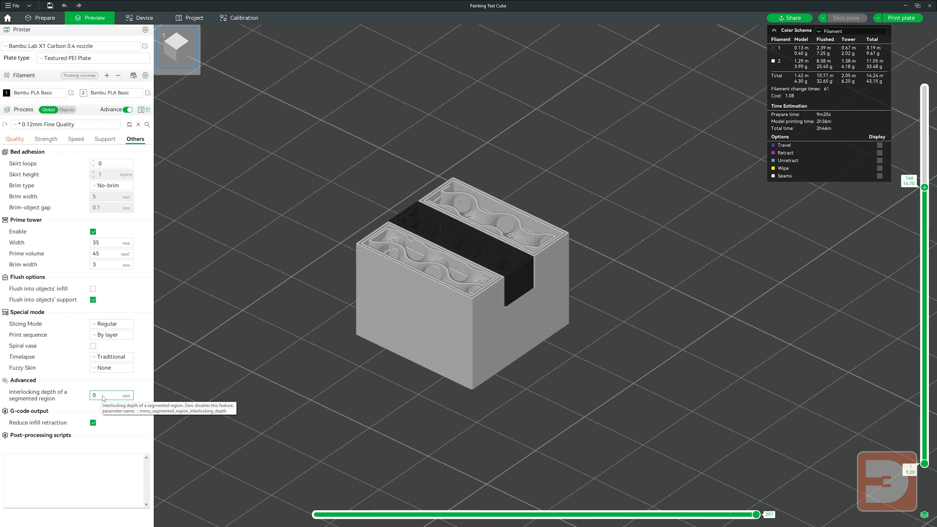
double_click(97, 396)
type("2")
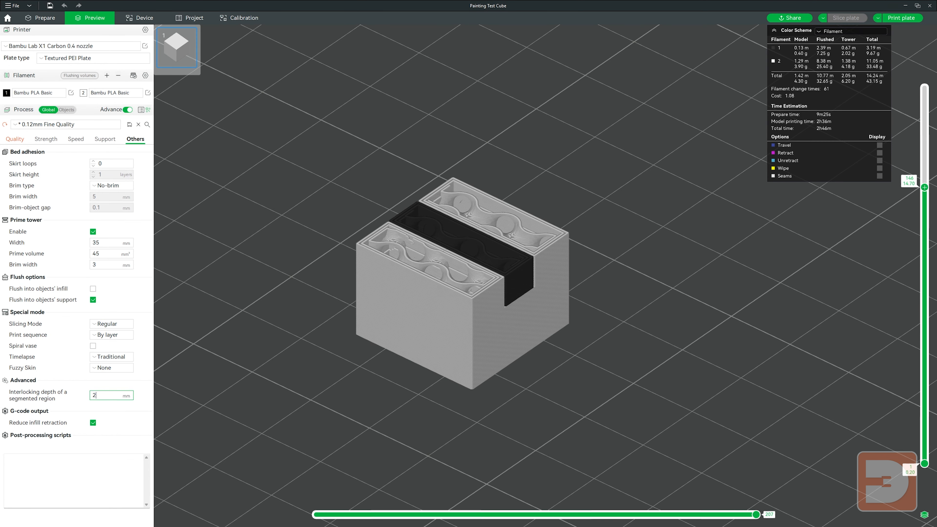
key("Return")
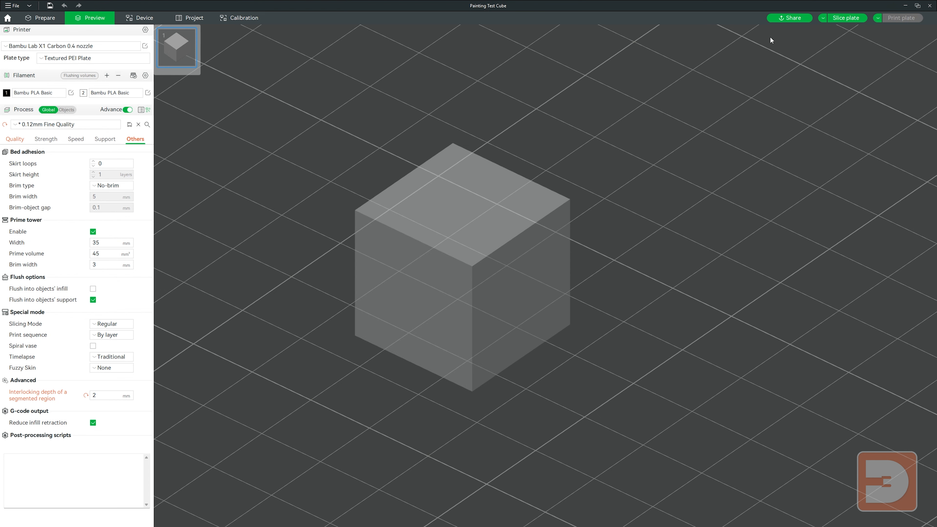
left_click(846, 18)
mouse_move(924, 188)
left_mouse_down()
mouse_move(921, 266)
mouse_move(915, 166)
mouse_move(917, 204)
left_mouse_up()
left_click_drag(103, 397, 89, 369)
type("0")
Return to model preparation, add a second cube modifier to the model and move it over the middle of the cube.
left_click(37, 22)
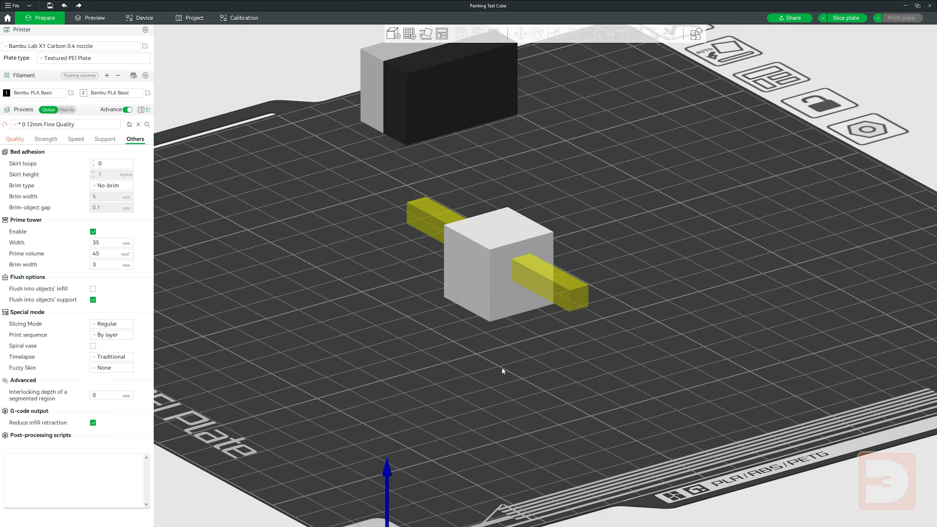
right_click(538, 243)
mouse_move(527, 345)
left_click(587, 357)
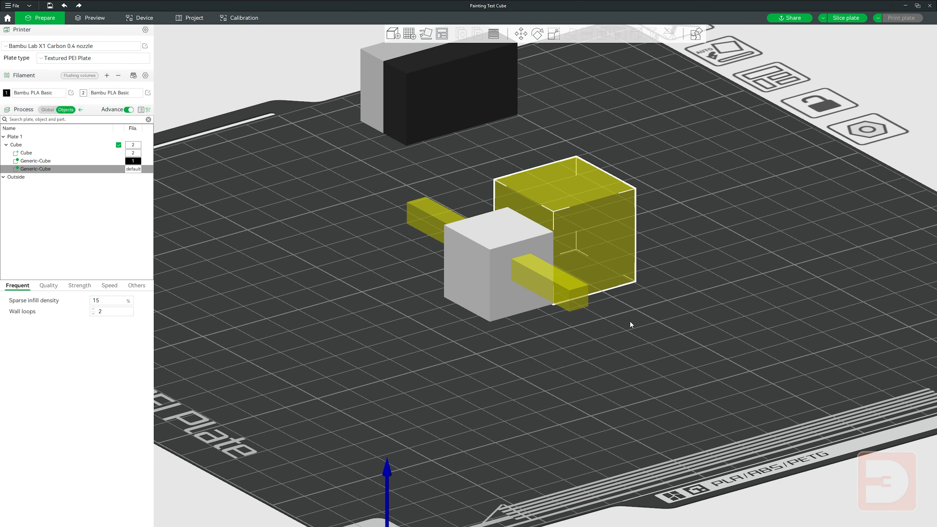
left_click_drag(609, 239, 538, 260)
left_click_drag(572, 340, 592, 302)
scroll(593, 303, "up", 6)
right_click_drag(638, 348, 641, 380)
left_click_drag(641, 380, 644, 379)
left_click_drag(490, 189, 502, 181)
Scale the second modifier down to about 2.6 mm thick and about 50 mm long in X so that it crosses the cube.
left_click(552, 34)
mouse_move(572, 350)
left_mouse_down()
mouse_move(572, 340)
mouse_move(575, 348)
left_mouse_up()
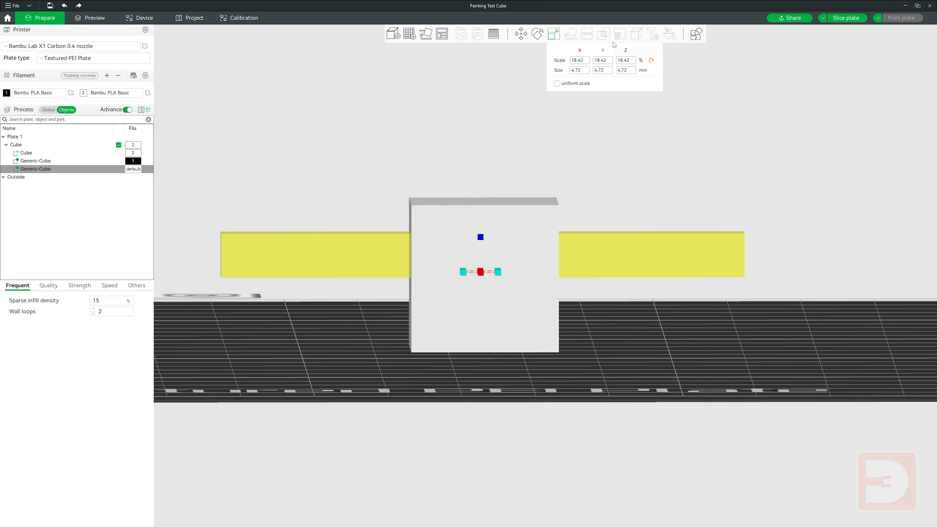
left_click_drag(564, 162, 535, 177)
left_click_drag(458, 291, 436, 273)
key("1")
left_click_drag(568, 376, 577, 382)
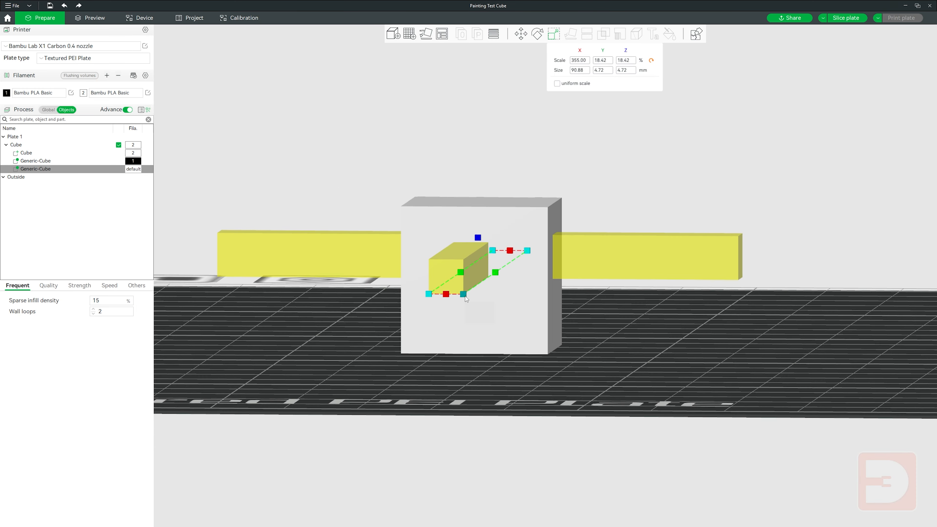
left_click_drag(463, 295, 469, 284)
left_click_drag(668, 314, 647, 314)
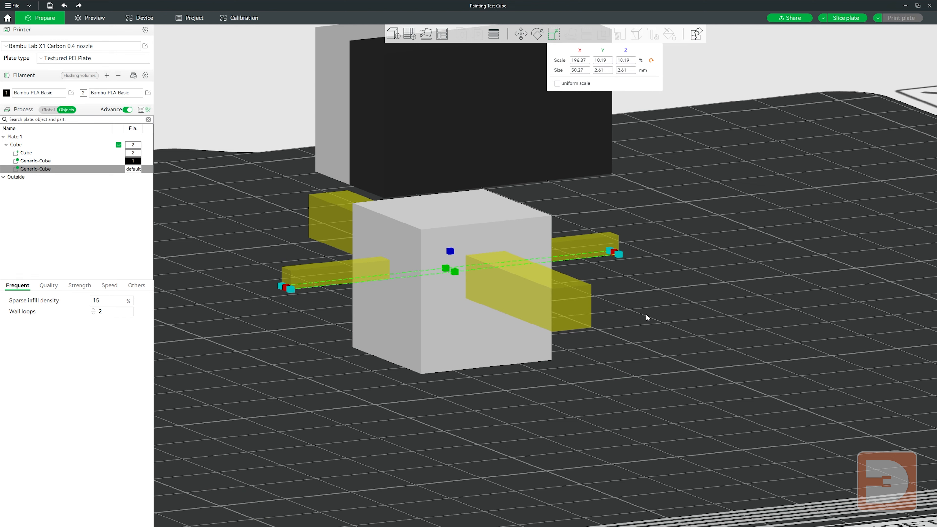
left_click(646, 315)
Change the second, thinner modifier's filament to Filament 2.
left_click_drag(687, 265, 687, 271)
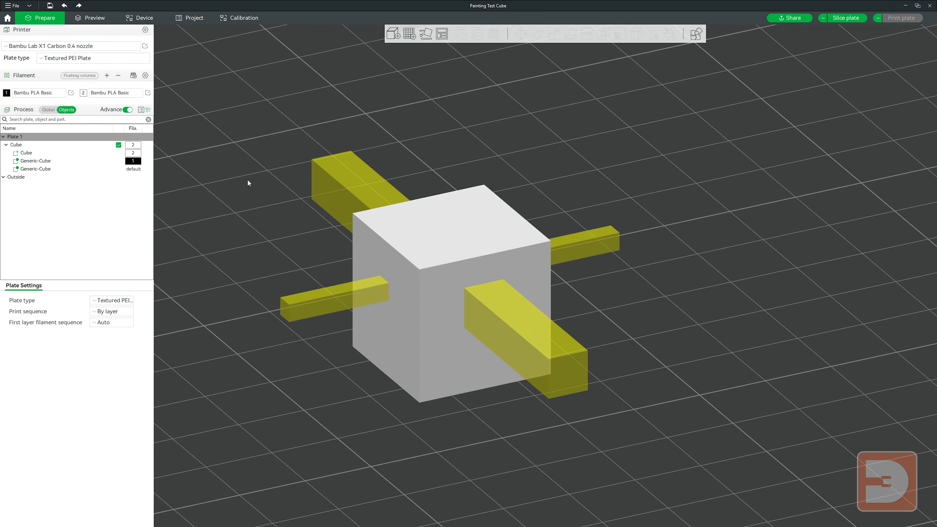
left_click(45, 169)
left_click(144, 170)
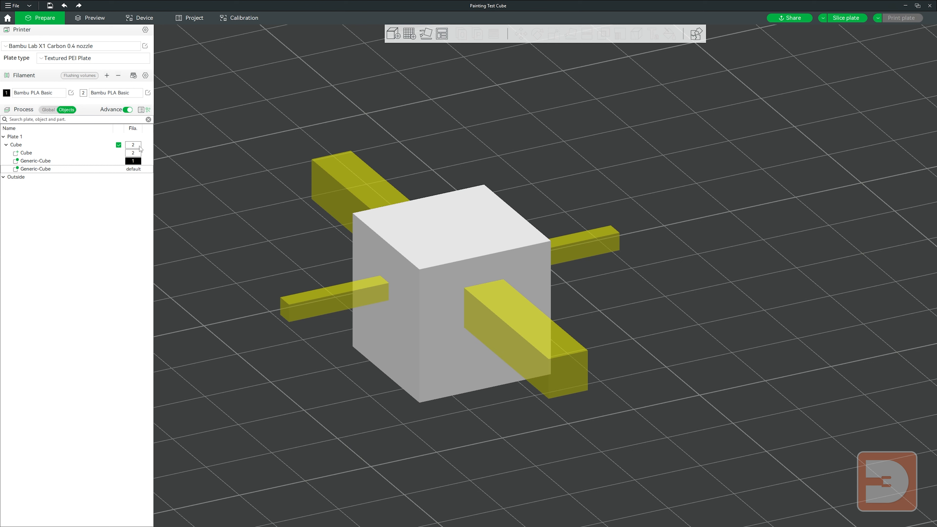
right_click(135, 169)
mouse_move(181, 275)
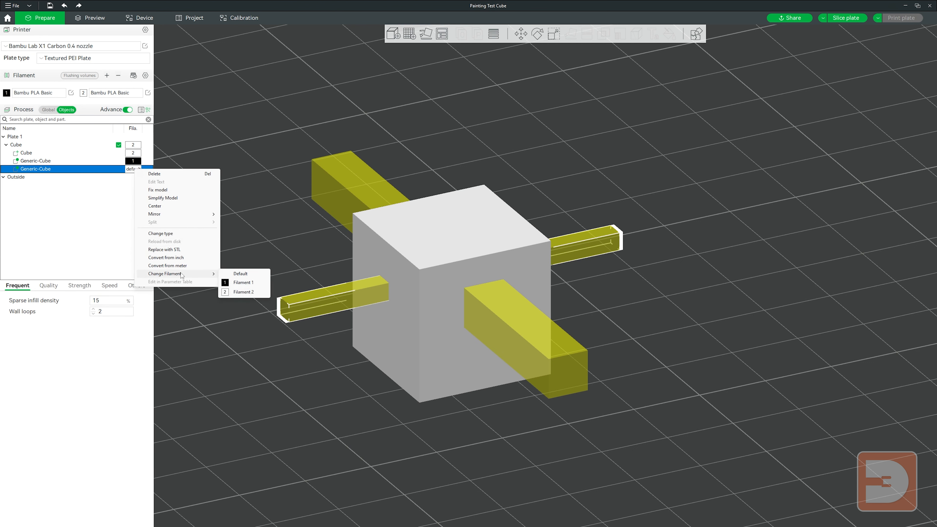
left_click(236, 293)
left_click(136, 224)
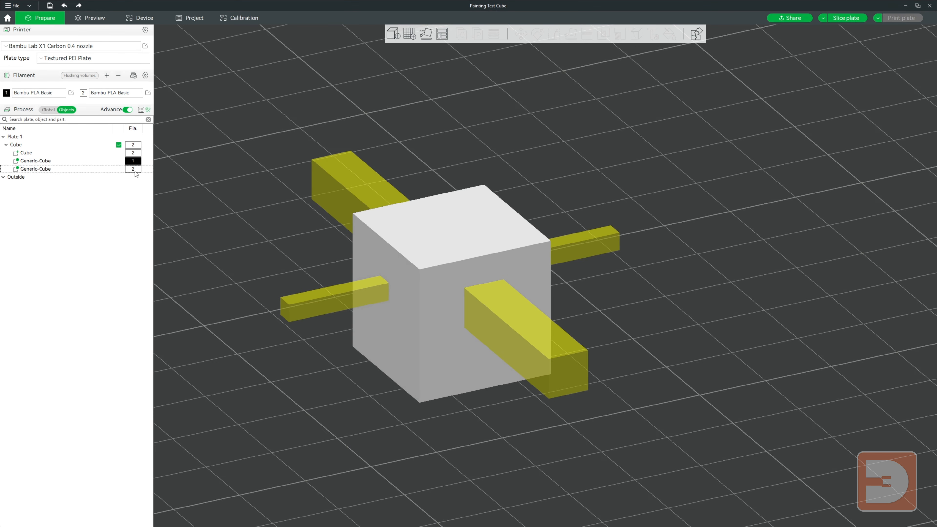
Slice the plate, inspect where the two modifiers cross at preview layer 136, and restore the full layer range.
left_click(848, 18)
left_click_drag(666, 168, 697, 231)
mouse_move(924, 205)
left_mouse_down()
mouse_move(924, 114)
mouse_move(915, 210)
left_mouse_up()
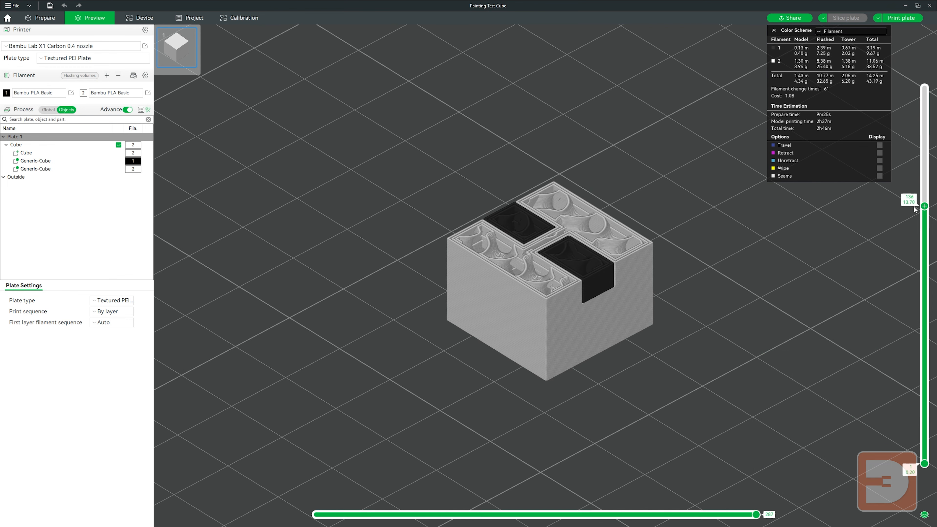
scroll(682, 245, "up", 3)
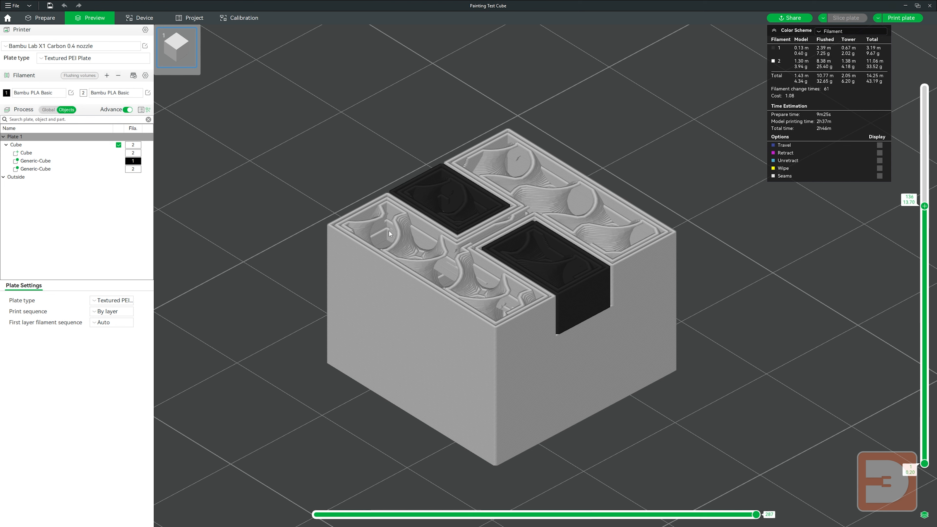
left_click_drag(925, 207, 867, 43)
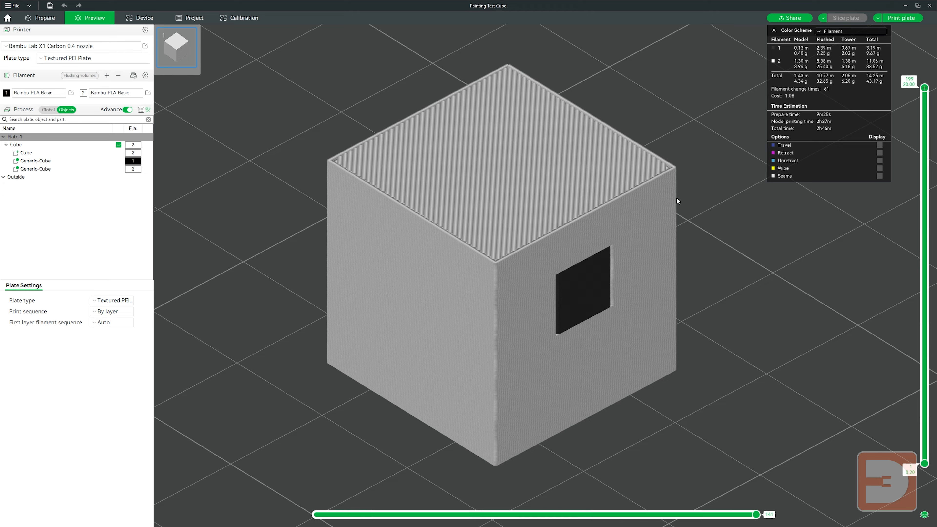
scroll(678, 199, "down", 5)
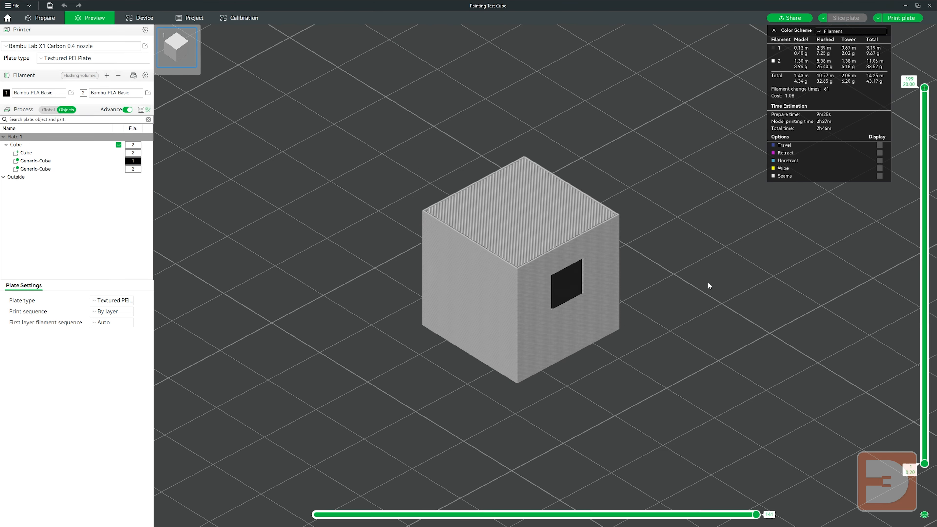
Return to model preparation and select the thicker modifier assigned to Filament 1.
left_click(40, 18)
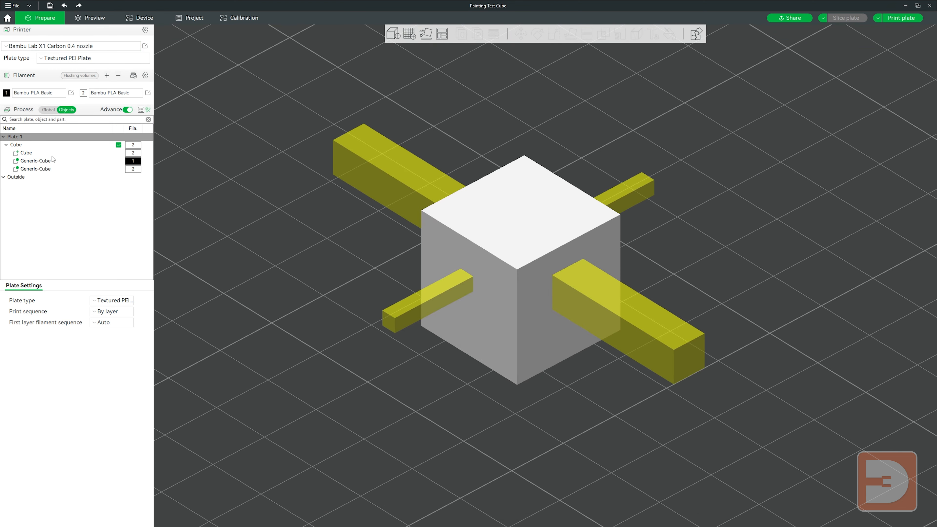
left_click(36, 161)
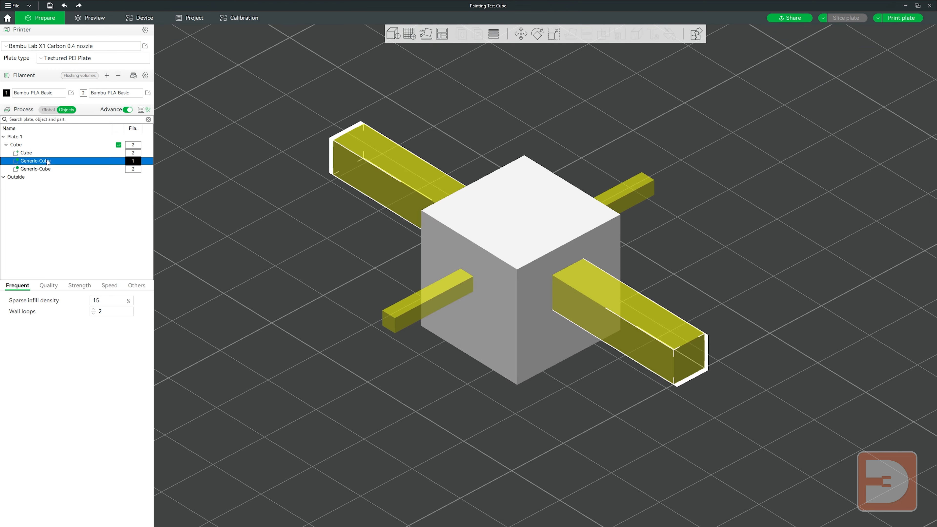